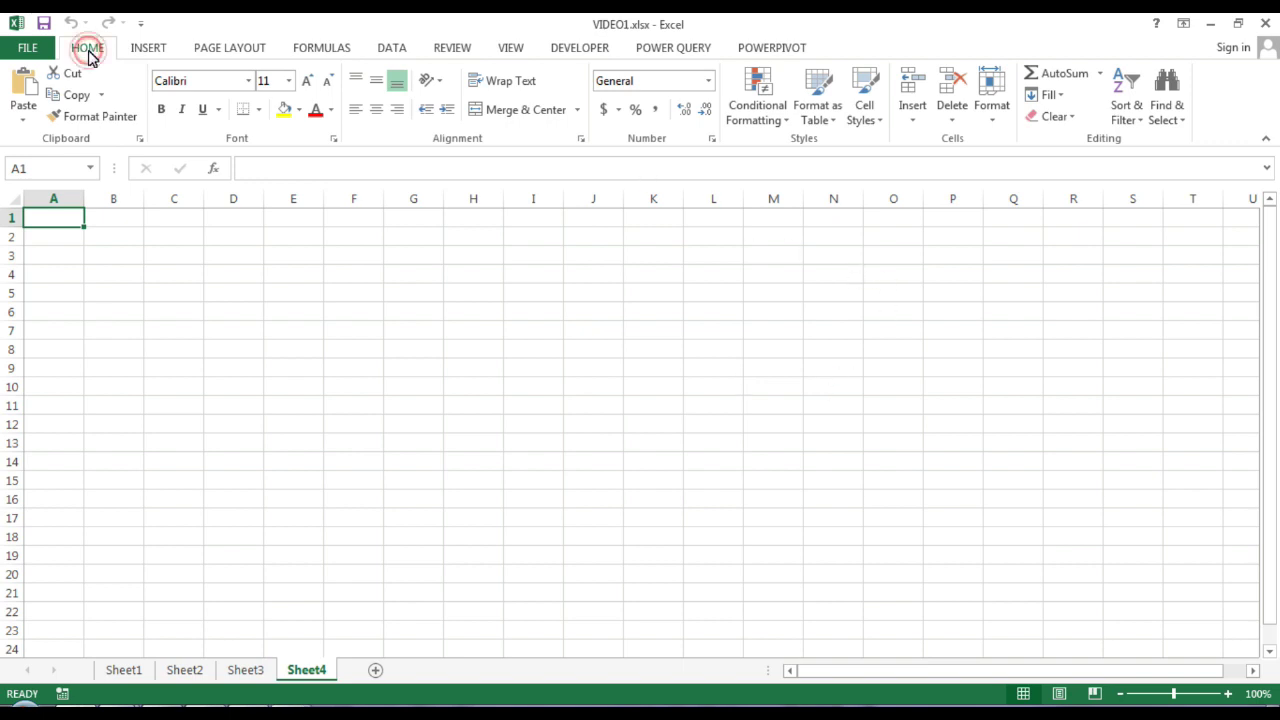
# - Insert a new Module1 with Option Explicit into the VIDEO1 VBA project, then return to Excel
pyautogui.click(605, 48)
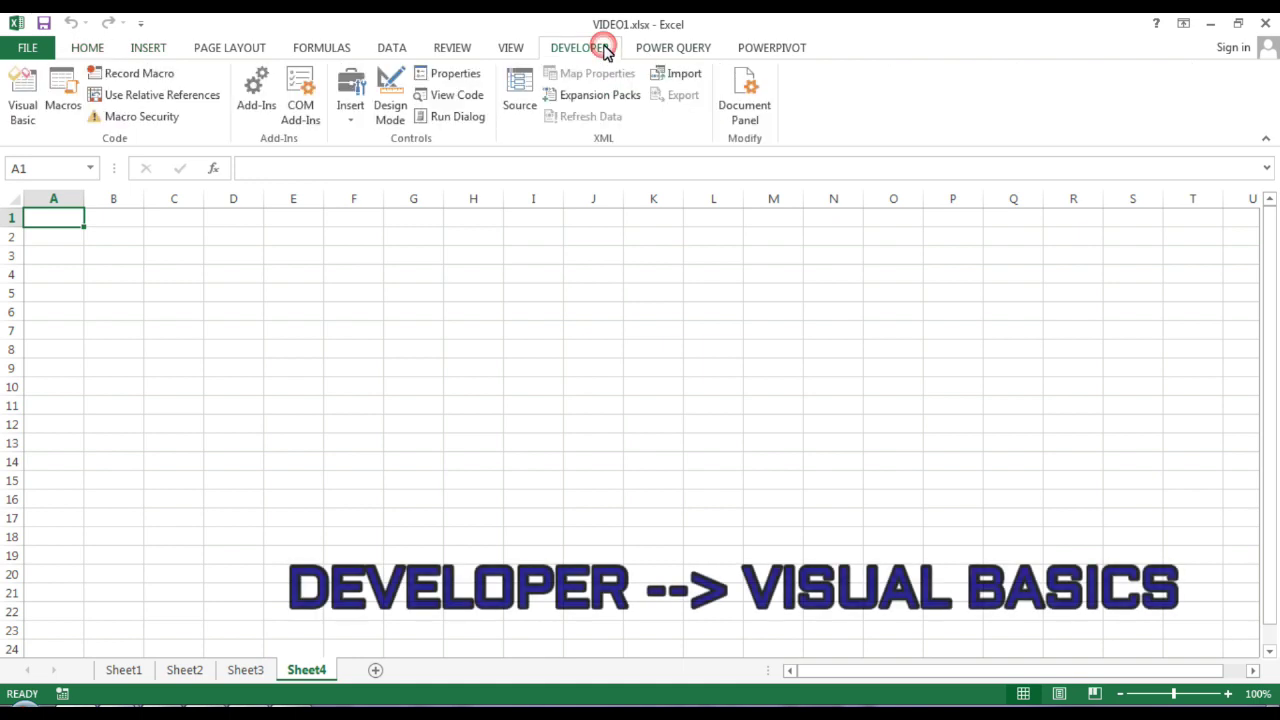
pyautogui.click(24, 95)
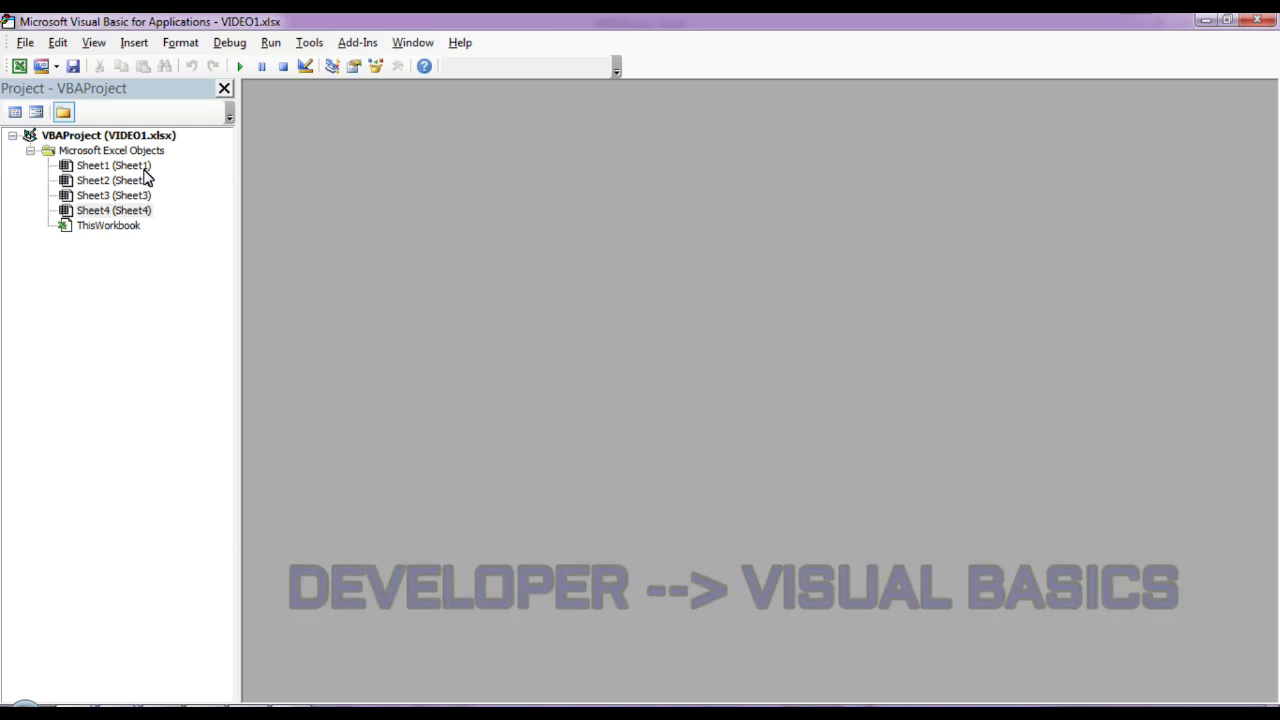
pyautogui.rightClick(146, 168)
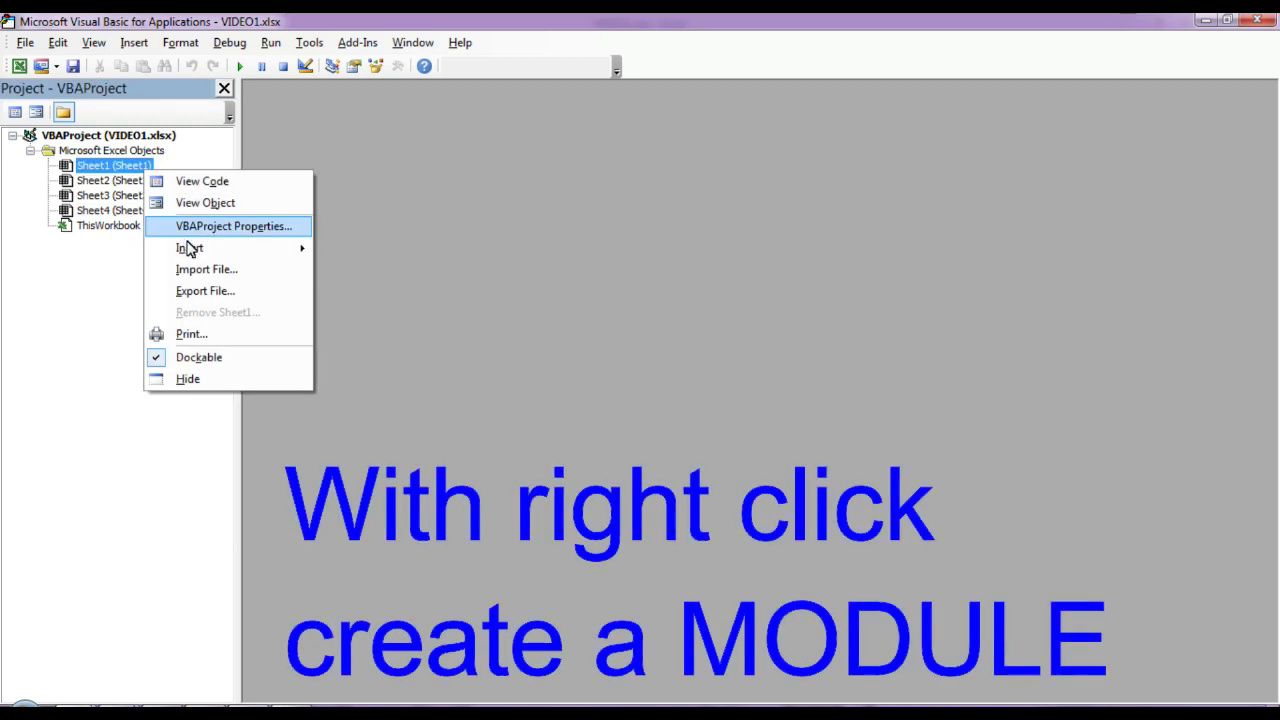
pyautogui.click(191, 248)
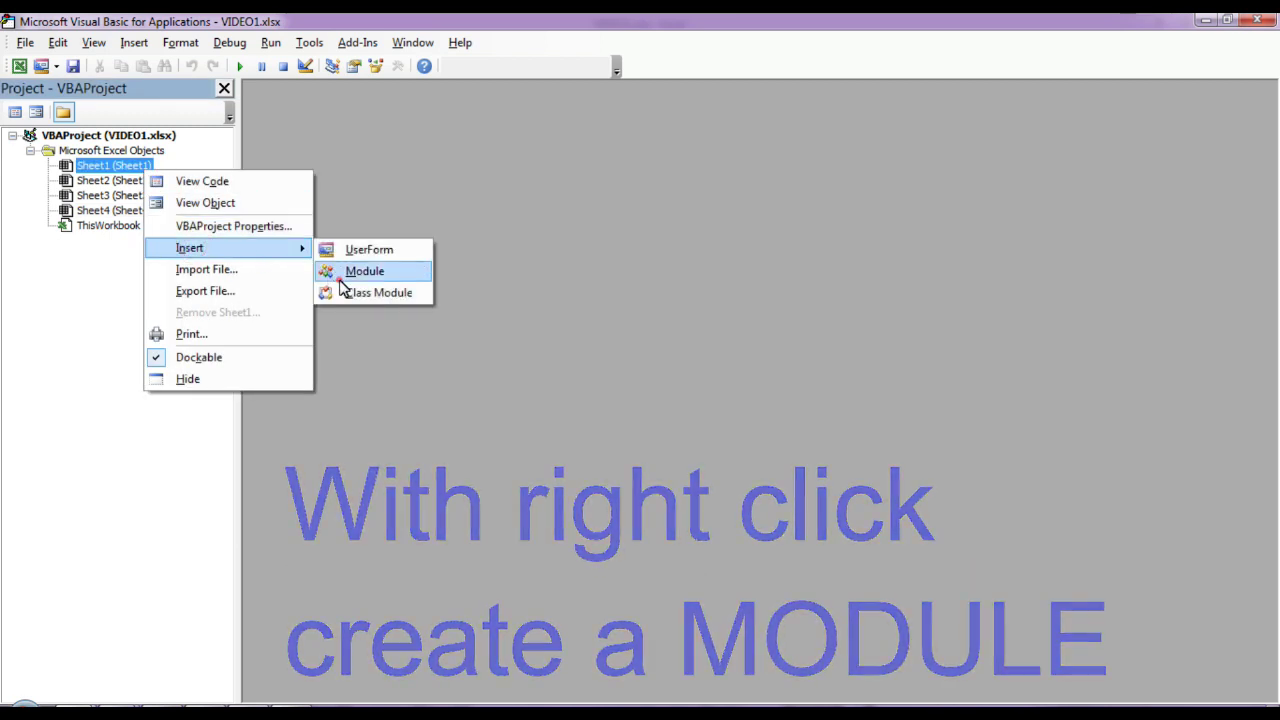
pyautogui.click(345, 274)
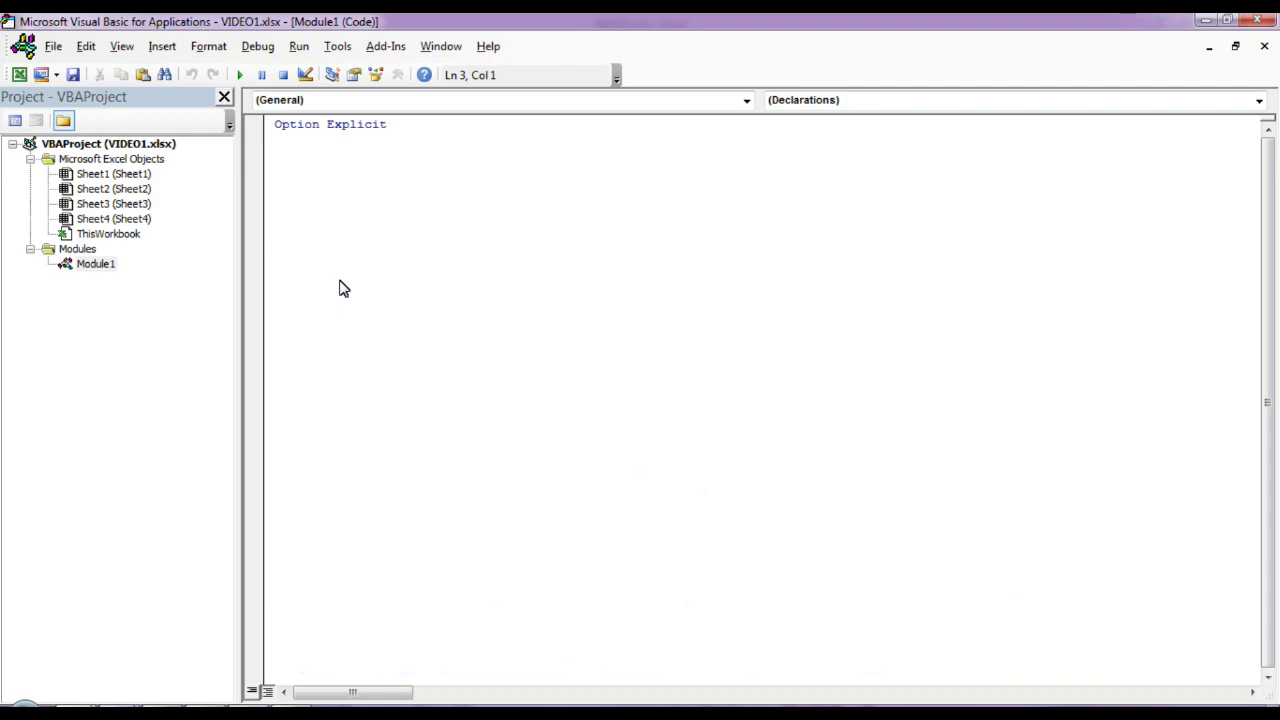
pyautogui.hotkey('alt', 'F11')
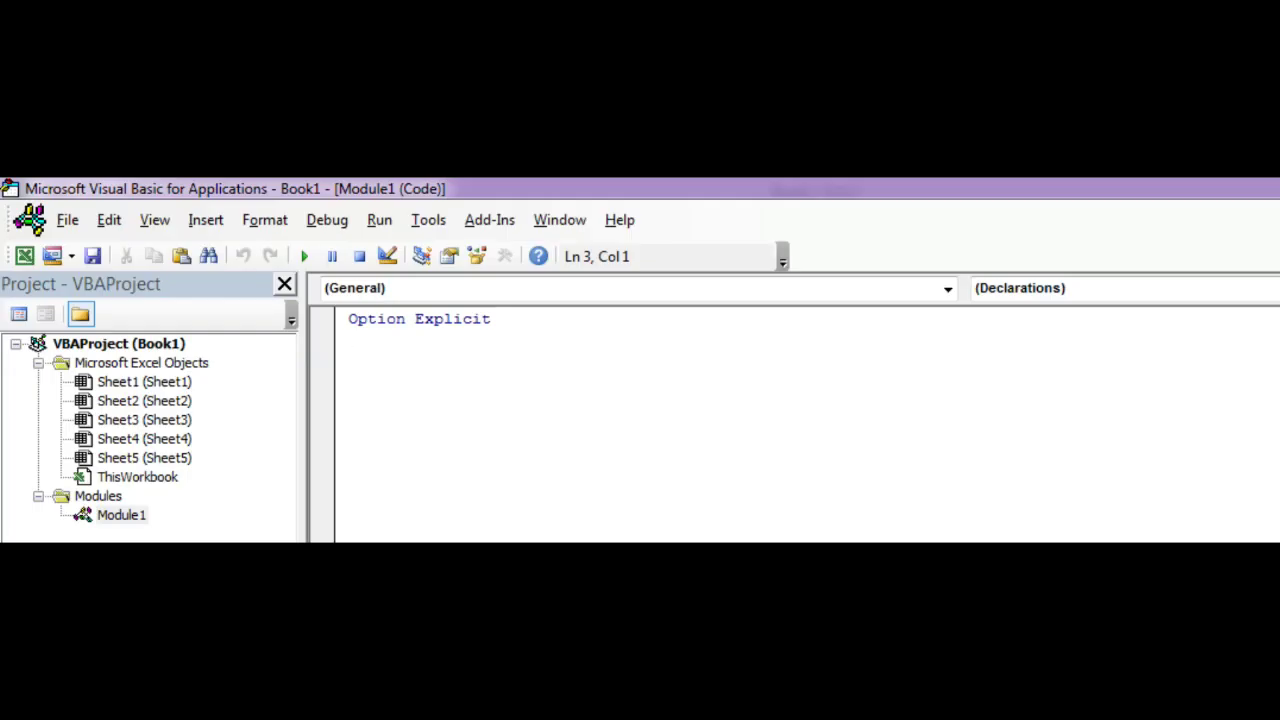
# - Declare Sub sheetcount() with its End Sub and start the MsgBox line in the body
pyautogui.write('sub ')
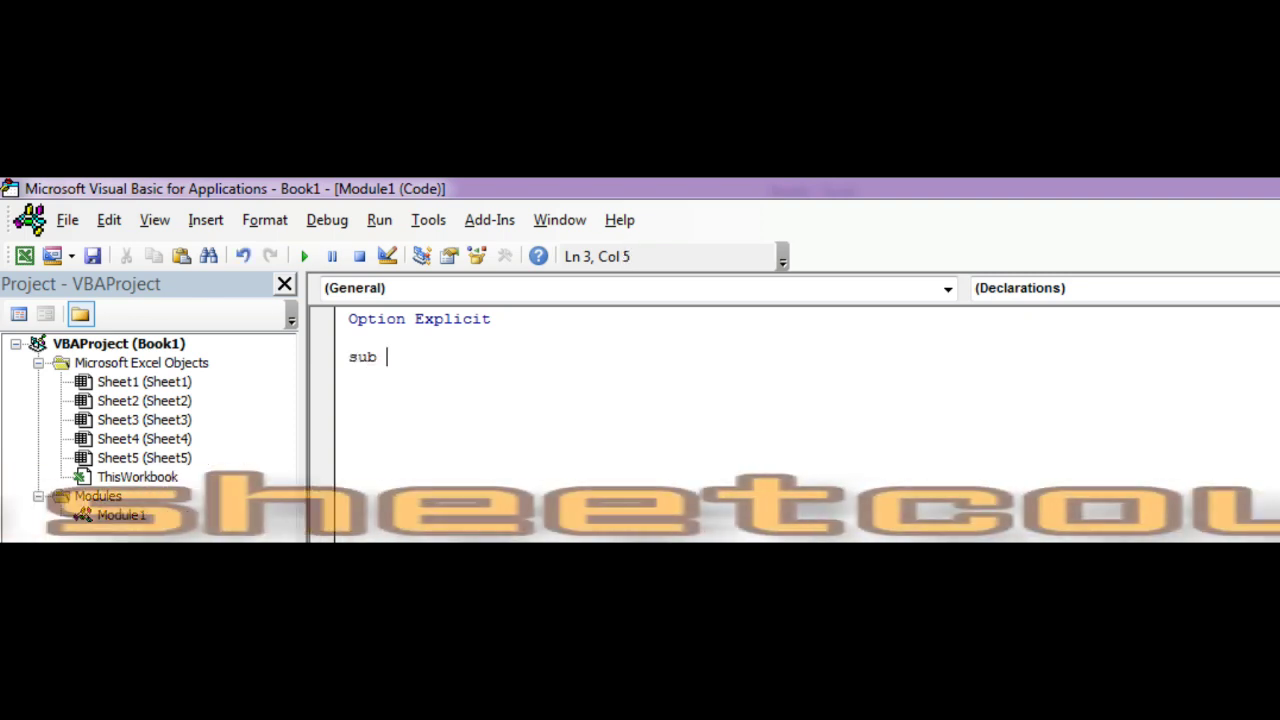
pyautogui.write('sh')
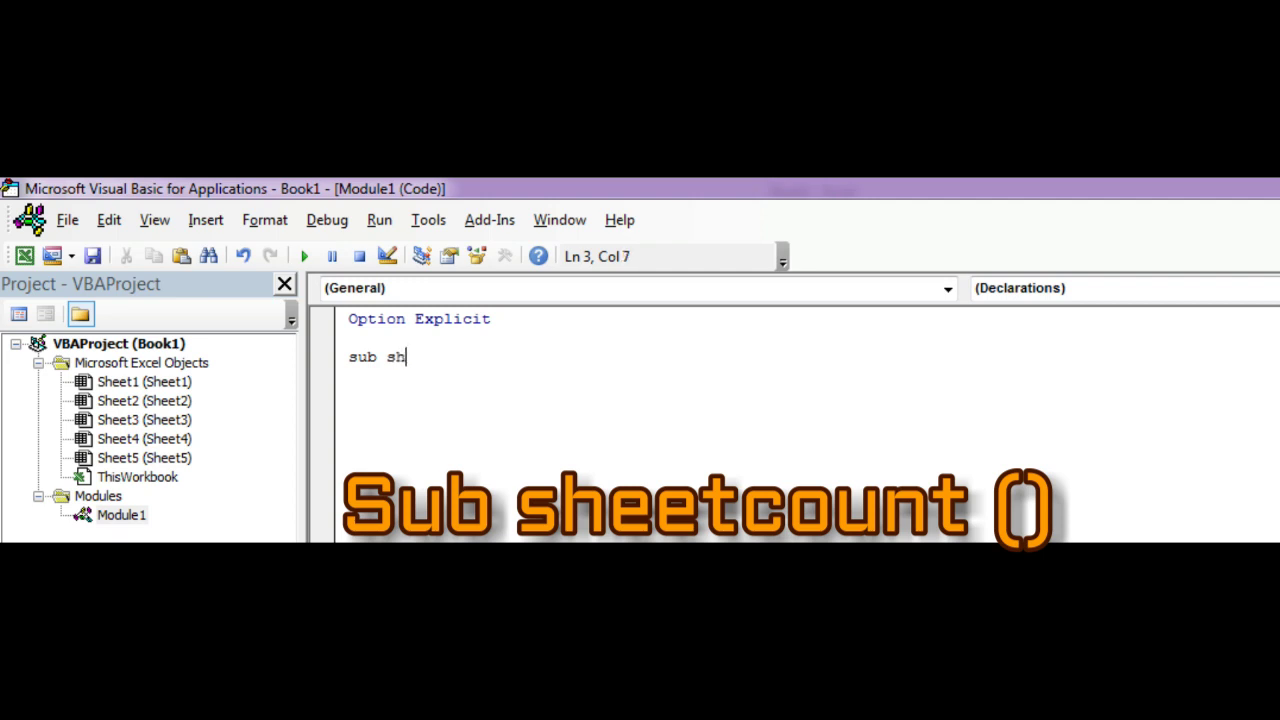
pyautogui.write('e')
pyautogui.press('Return')
pyautogui.write('s')
pyautogui.press('BackSpace')
pyautogui.press('BackSpace')
pyautogui.press('BackSpace')
pyautogui.press('BackSpace')
pyautogui.press('BackSpace')
pyautogui.write('eetcount()')
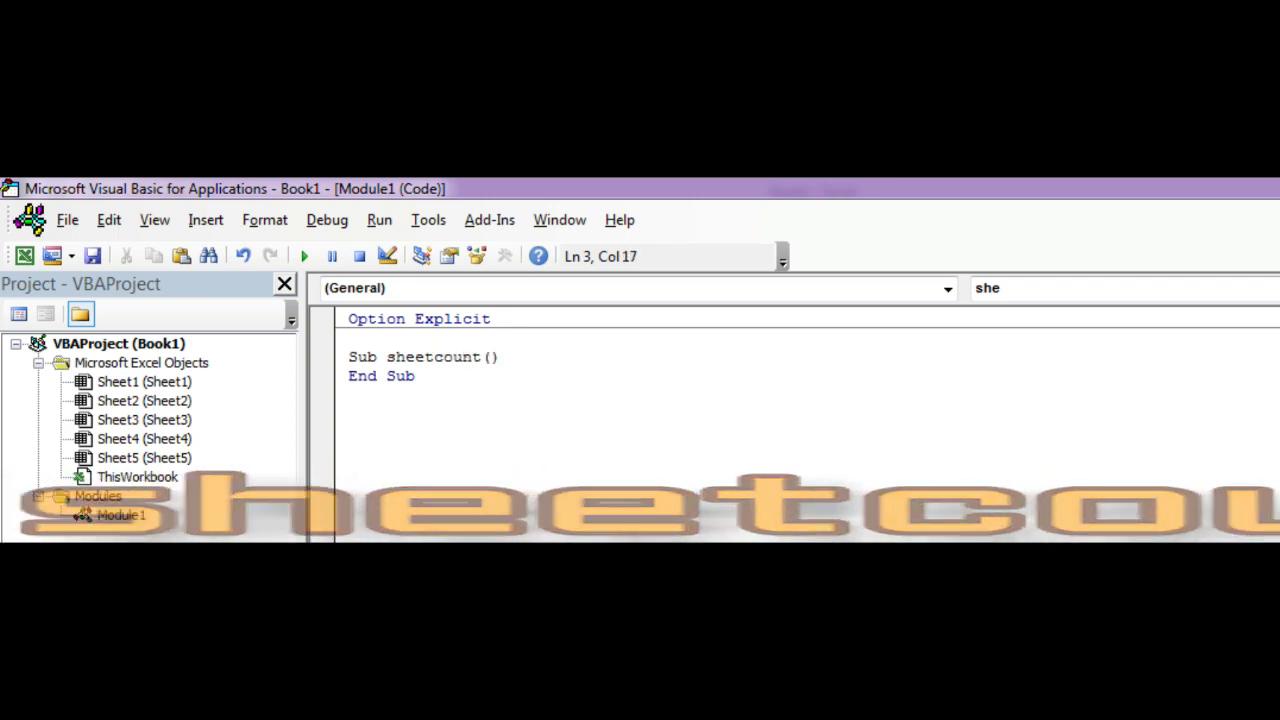
pyautogui.press('Return')
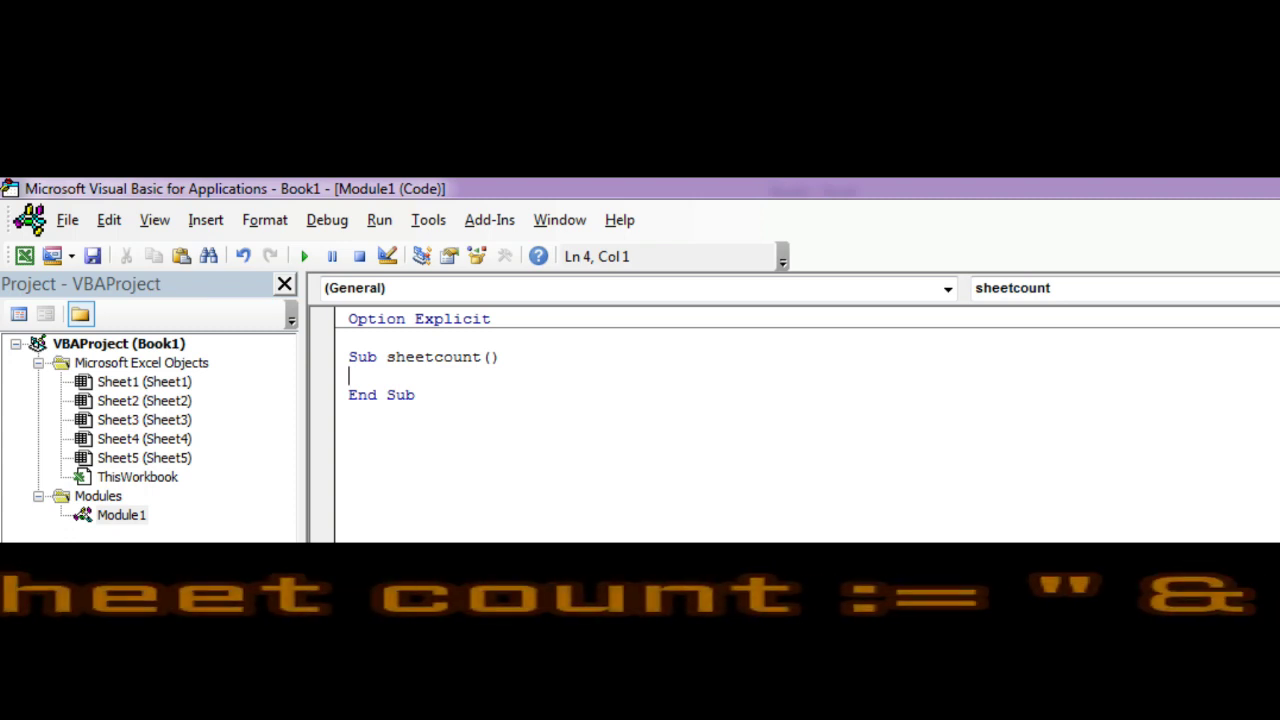
pyautogui.write('msgbocv')
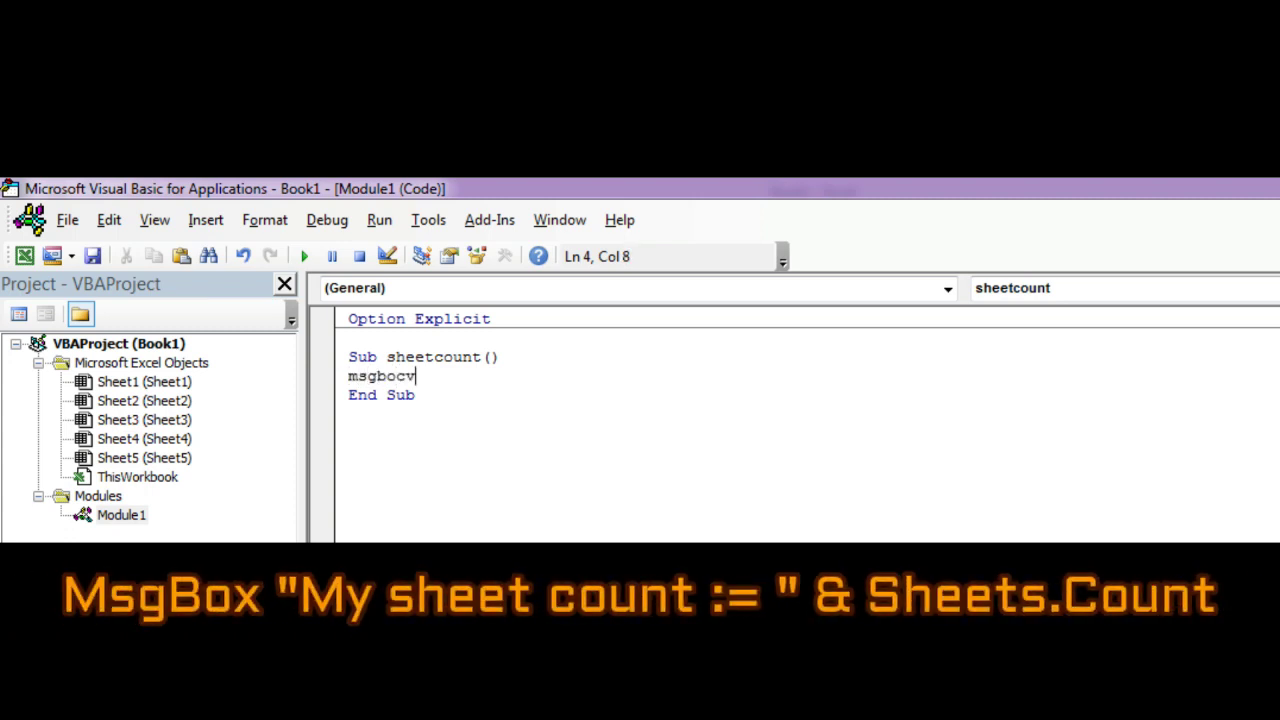
# - Complete the body line MsgBox "My sheet count := " & Sheets.Count
pyautogui.press('BackSpace')
pyautogui.press('BackSpace')
pyautogui.write('x')
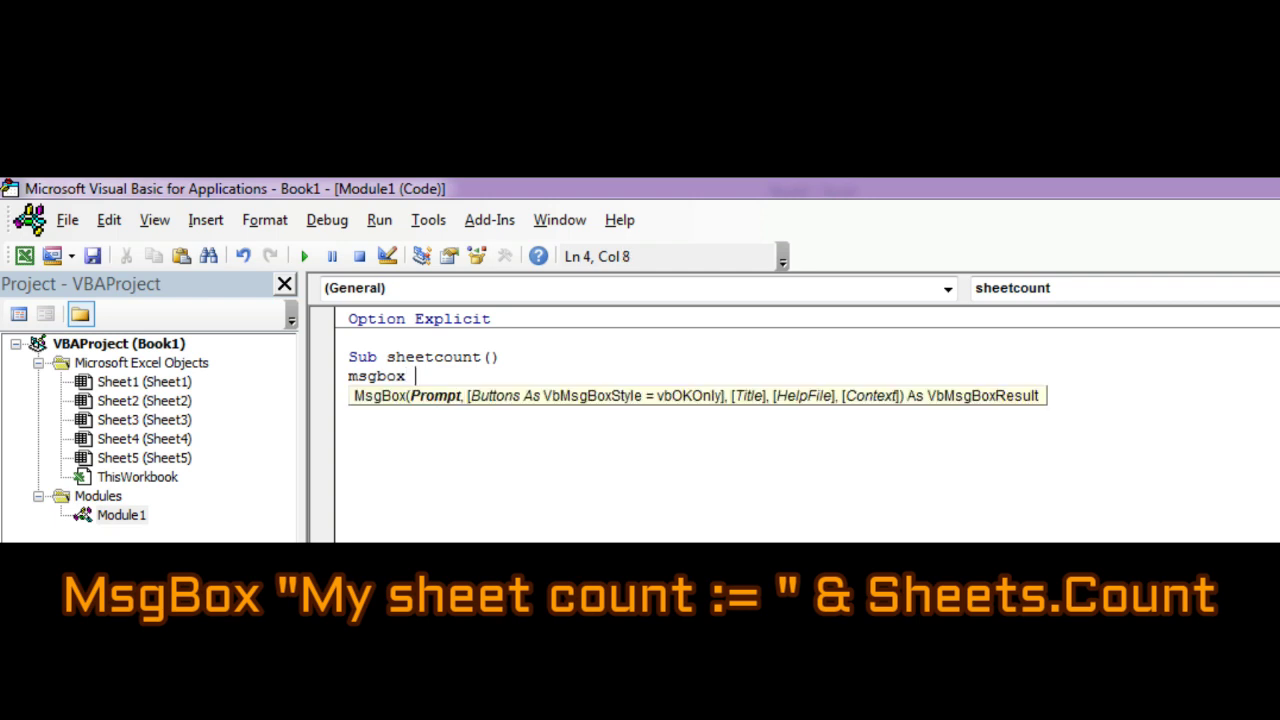
pyautogui.write(' "')
pyautogui.write('My sheet ')
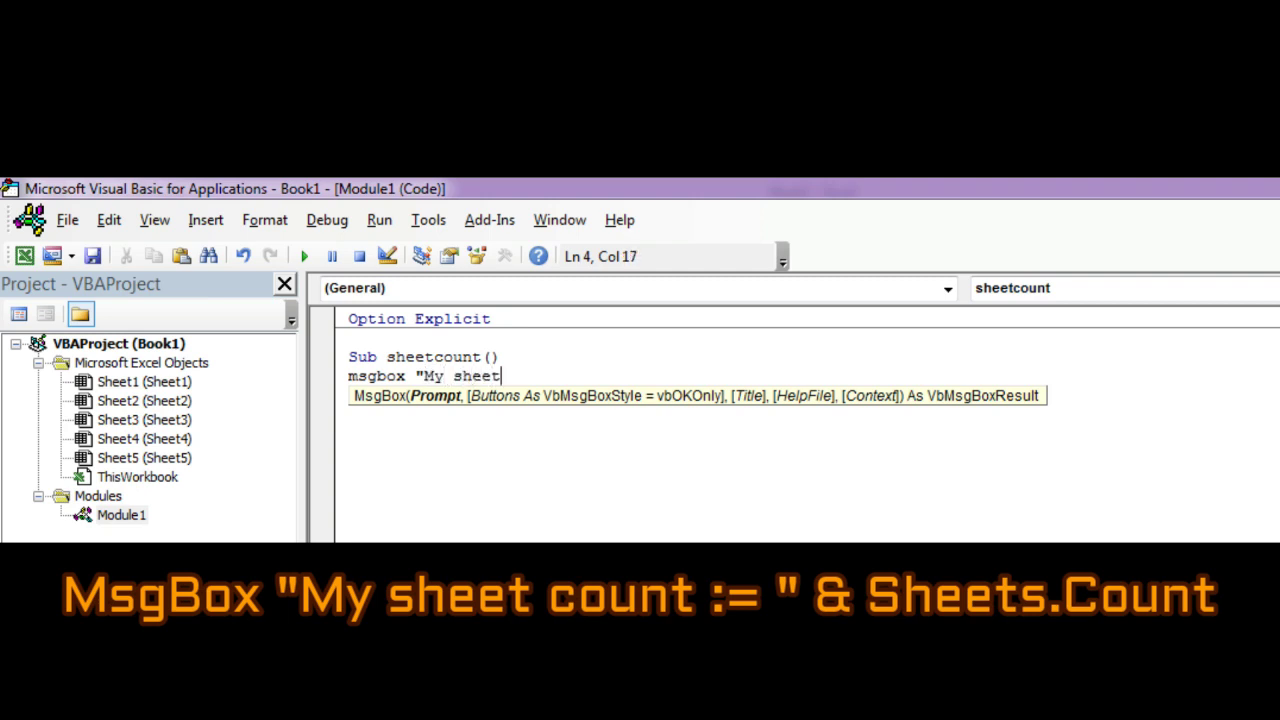
pyautogui.write('count := "')
pyautogui.write(' &')
pyautogui.write('sheets.')
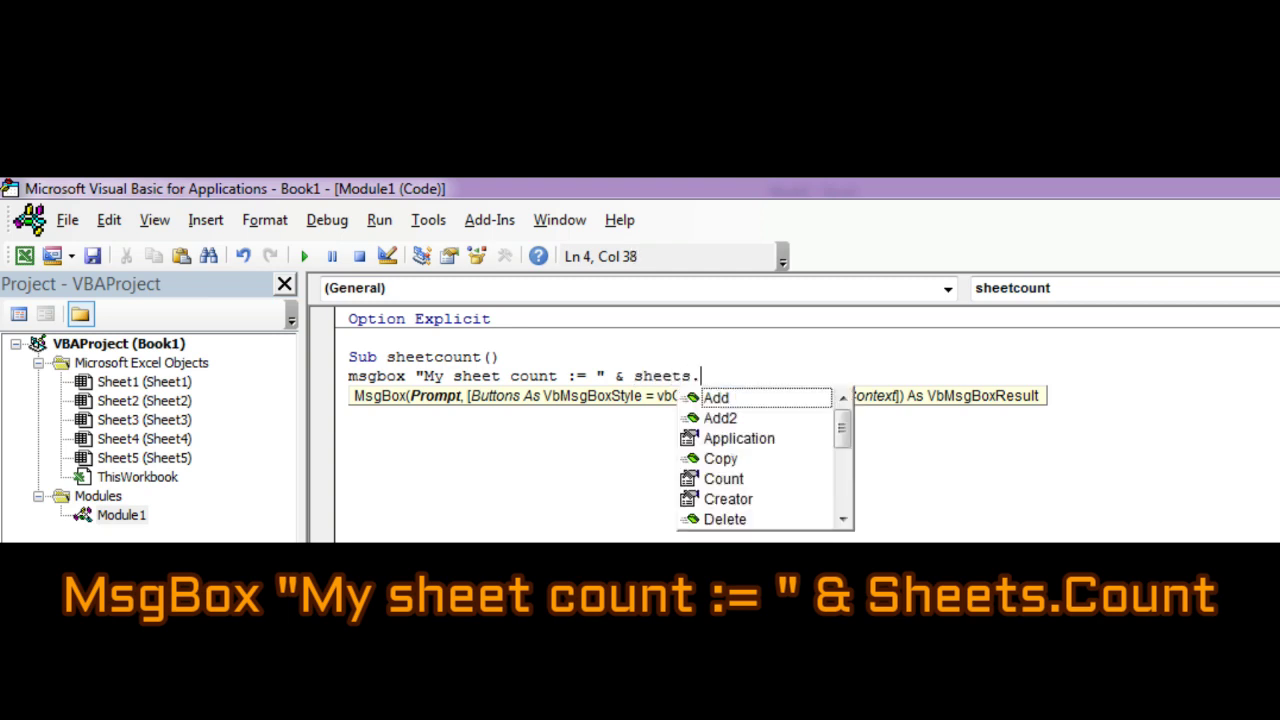
pyautogui.write('coun')
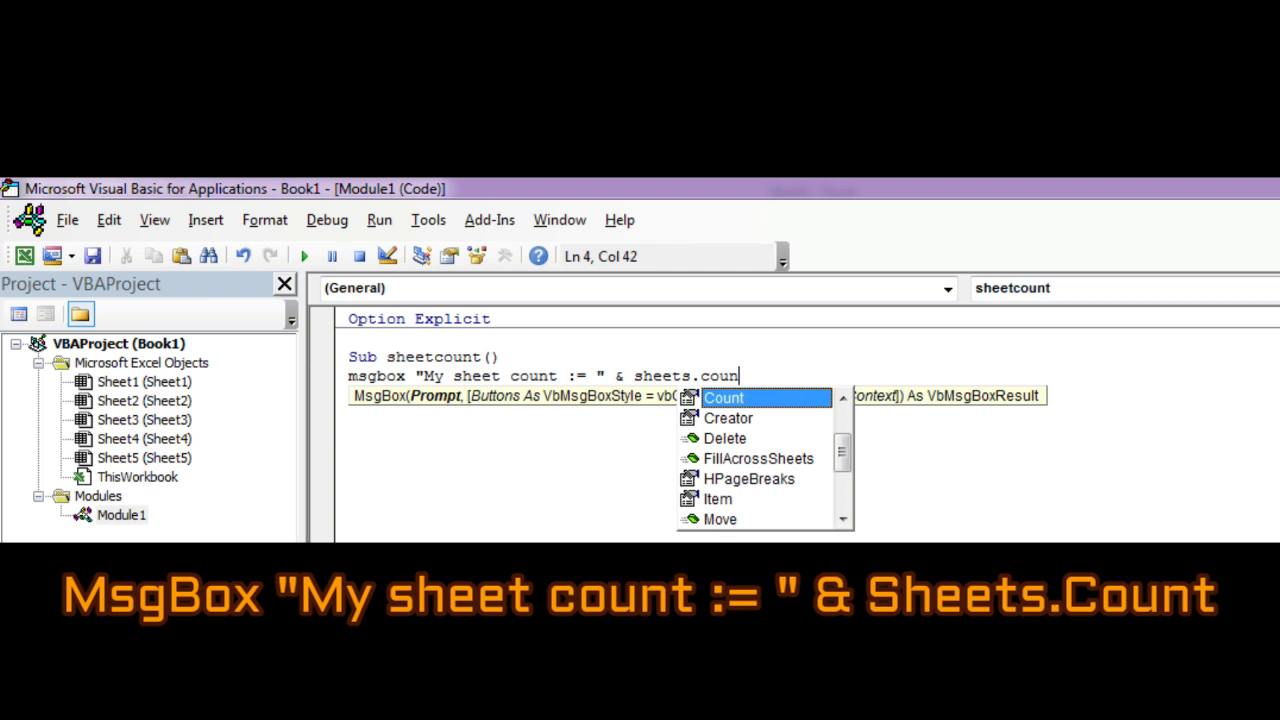
pyautogui.write('t')
pyautogui.press('Tab')
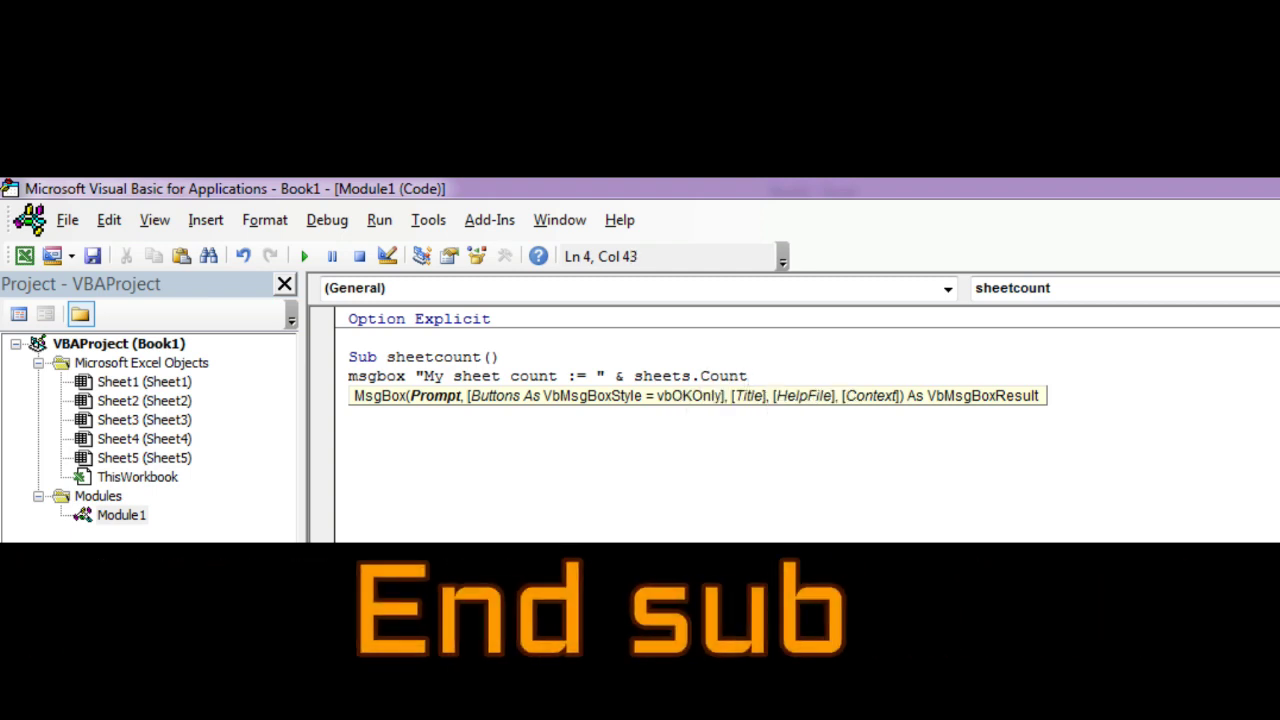
pyautogui.press('Return')
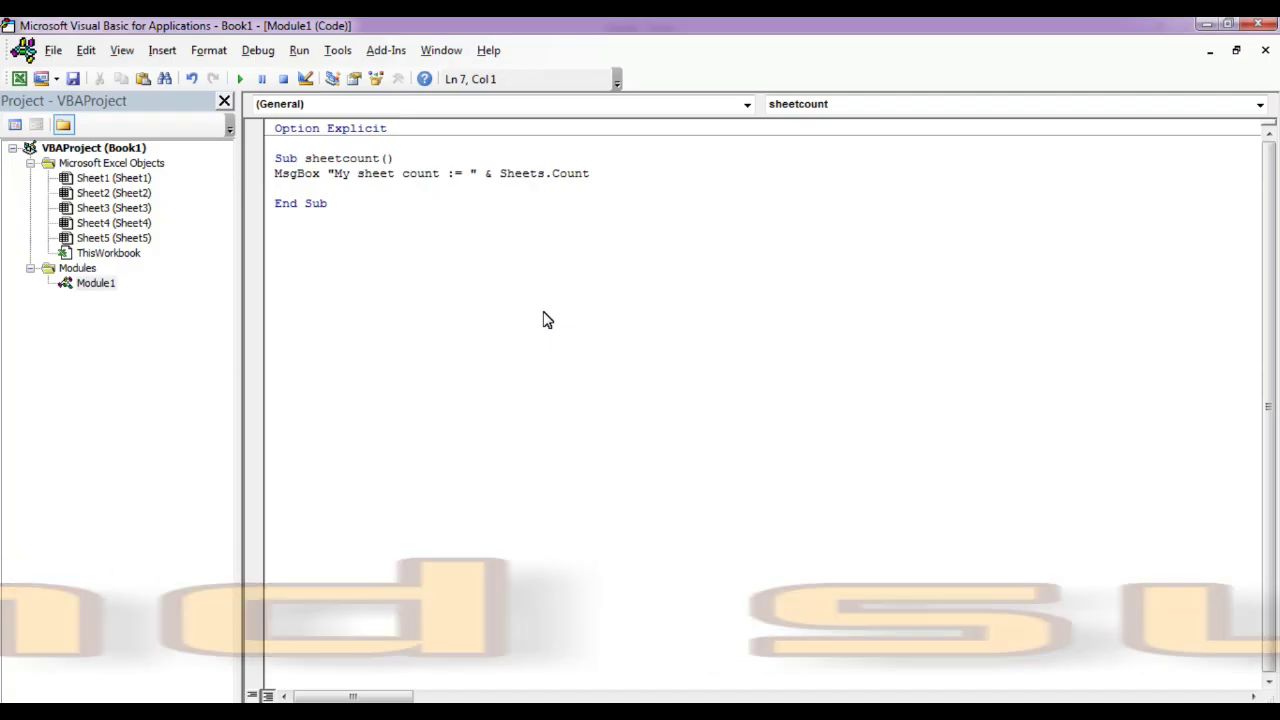
pyautogui.write('End Sub')
# - Run sheetcount from the editor and see the message "My sheet count := 5"
pyautogui.click(540, 312)
pyautogui.click(380, 203)
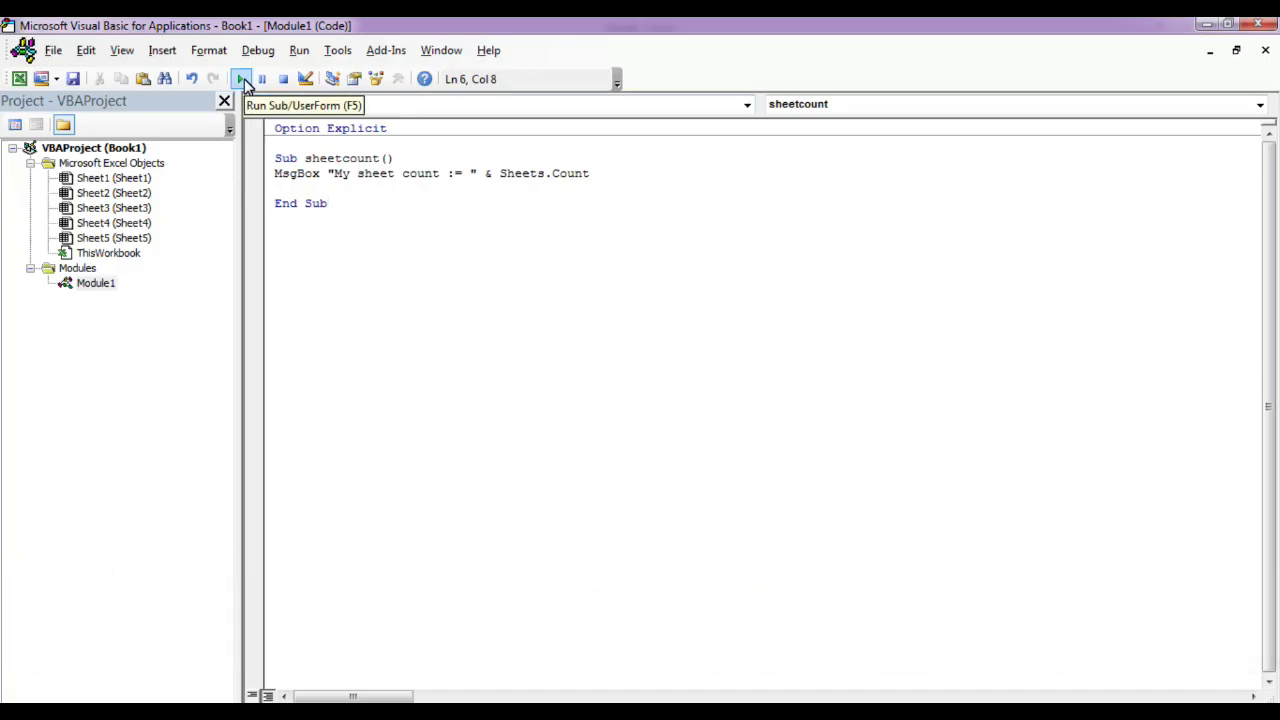
pyautogui.click(243, 80)
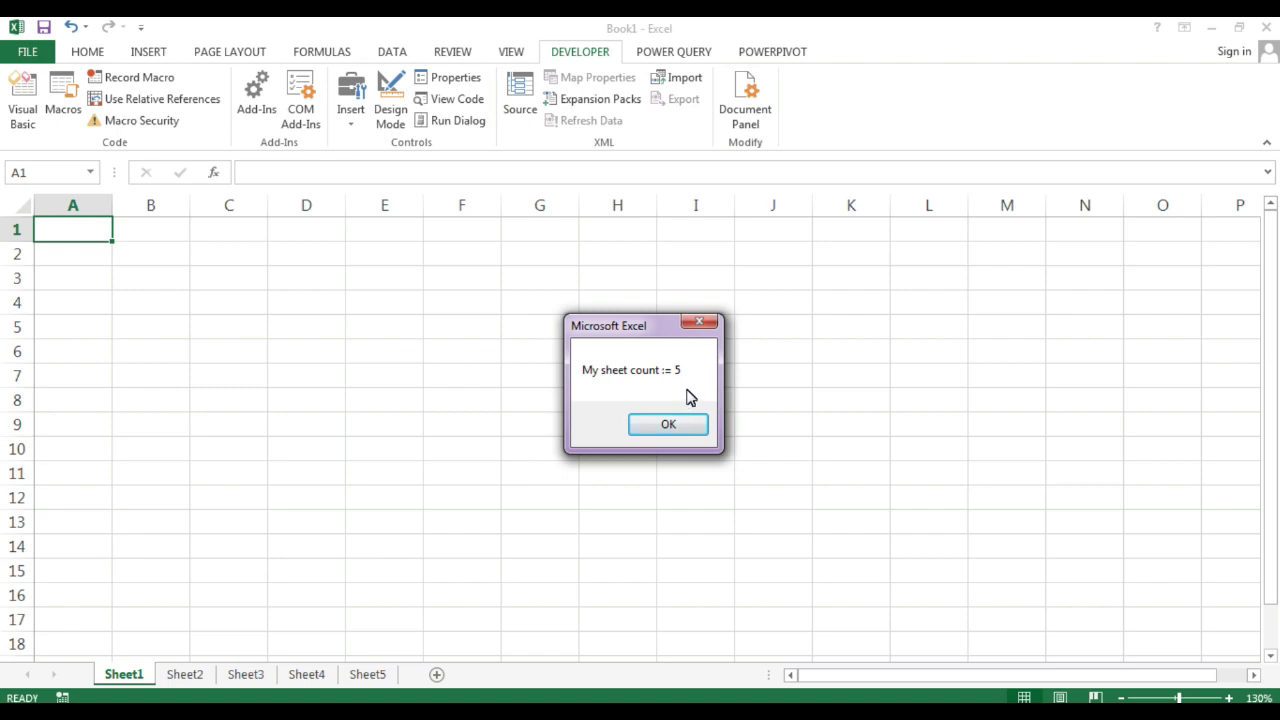
# - Dismiss the count message, then delete Sheet2 and Sheet5, confirming each deletion
pyautogui.click(667, 428)
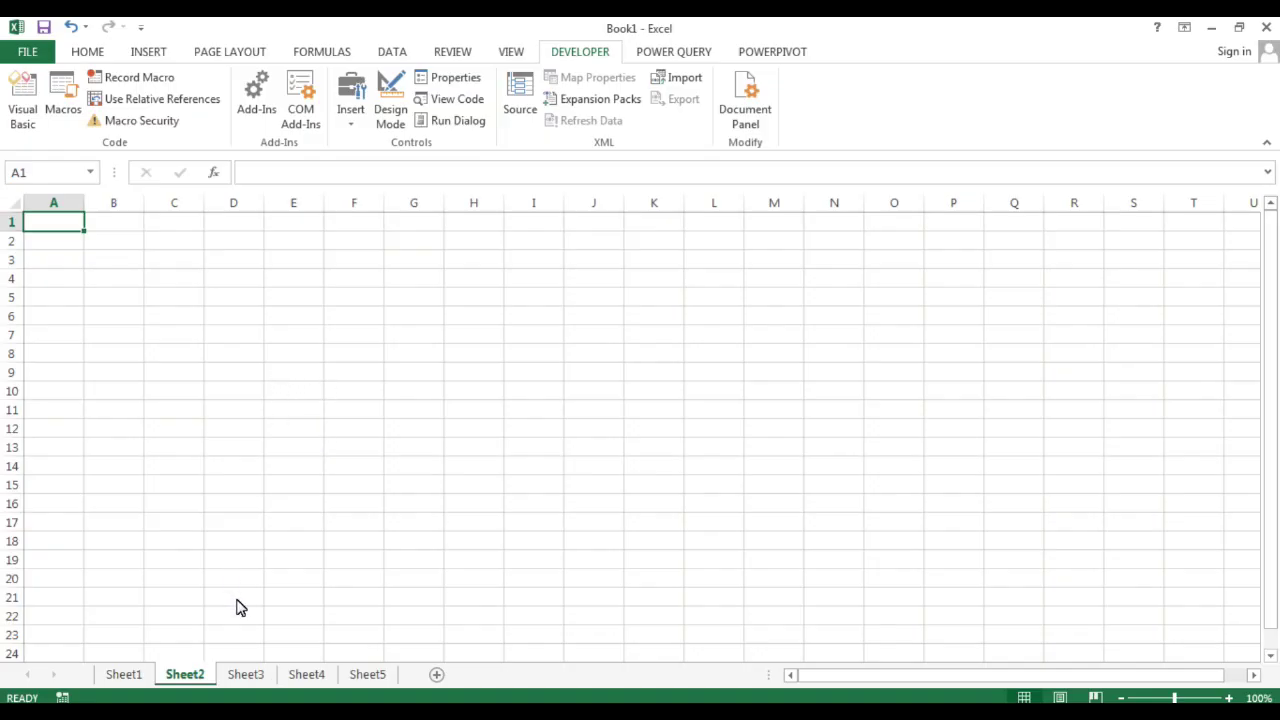
pyautogui.rightClick(180, 675)
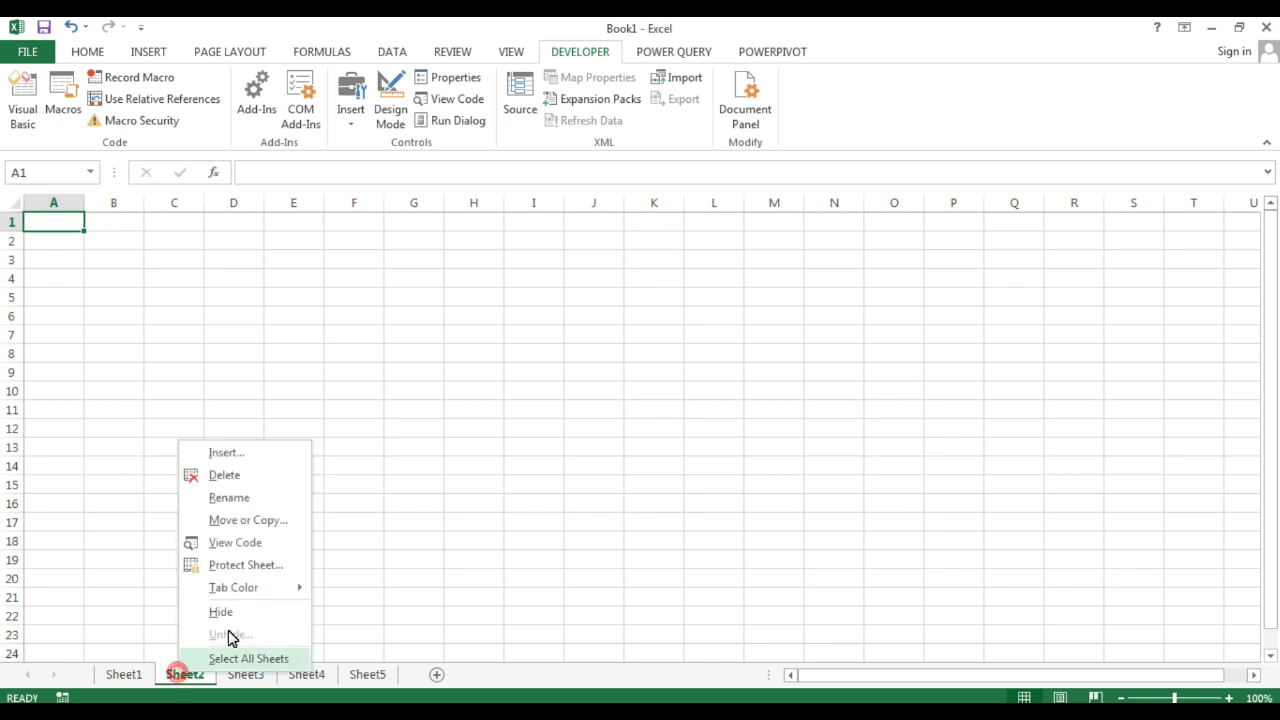
pyautogui.click(256, 478)
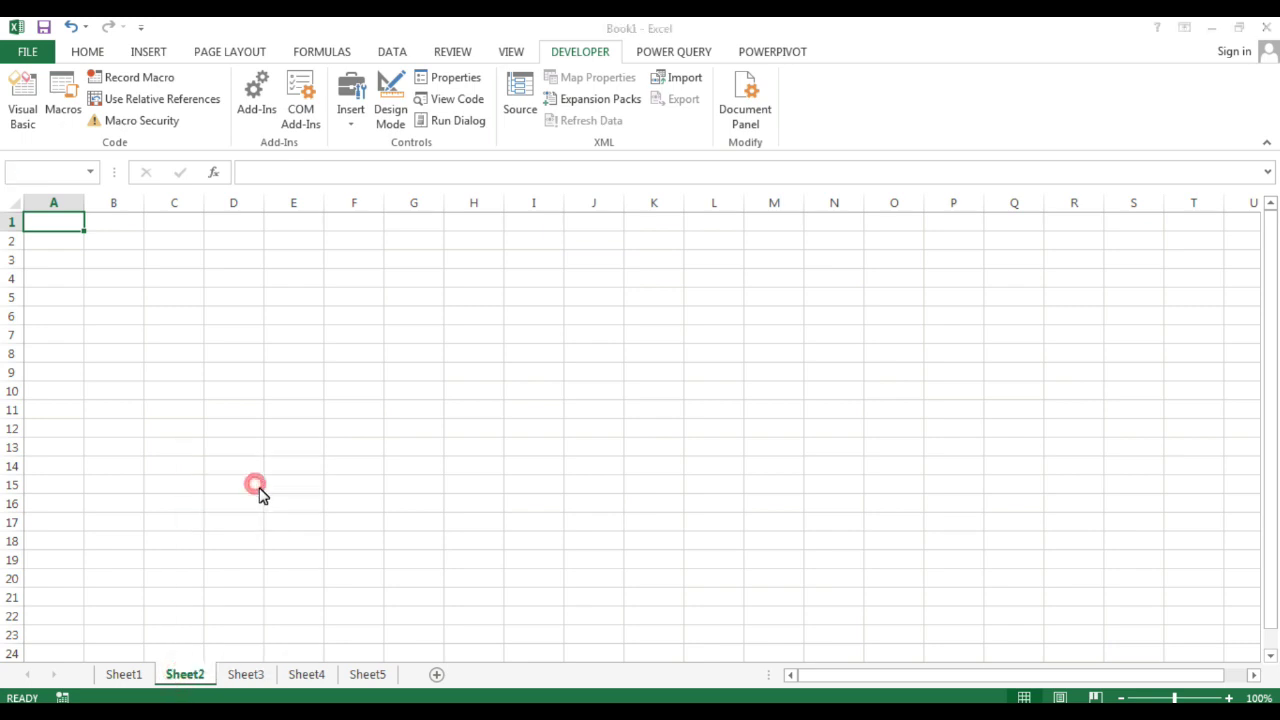
pyautogui.click(606, 414)
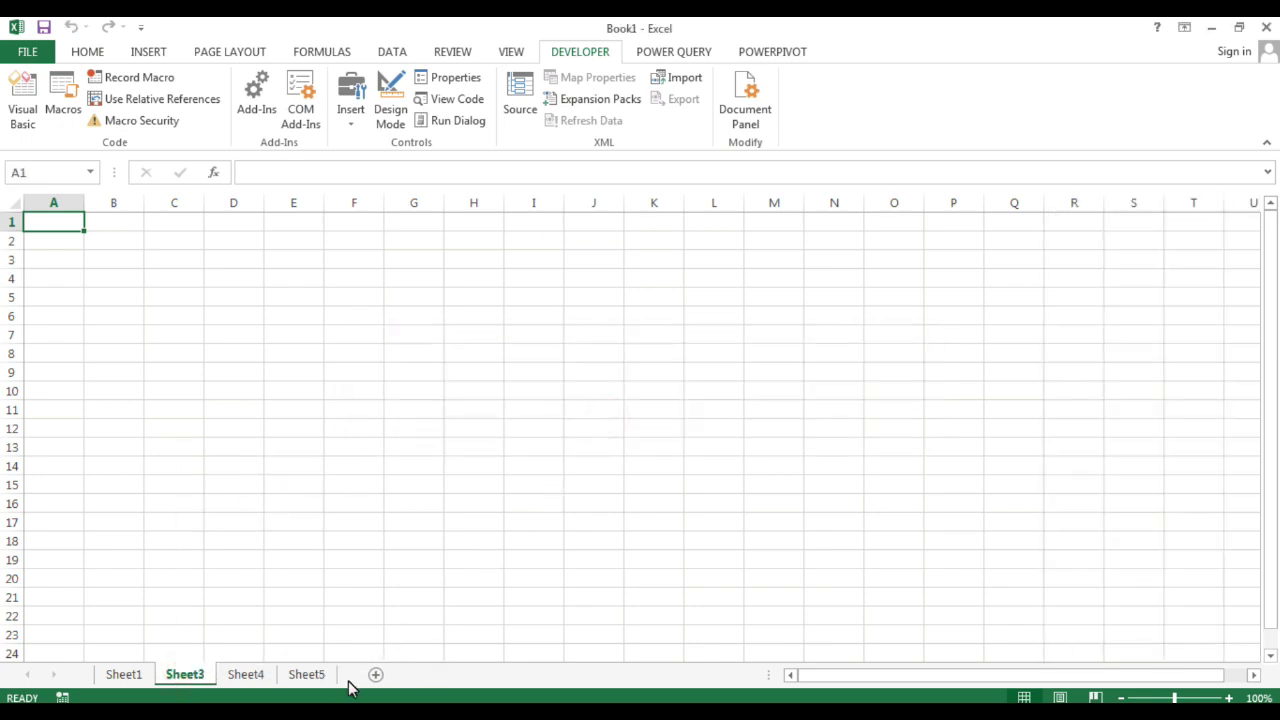
pyautogui.rightClick(327, 676)
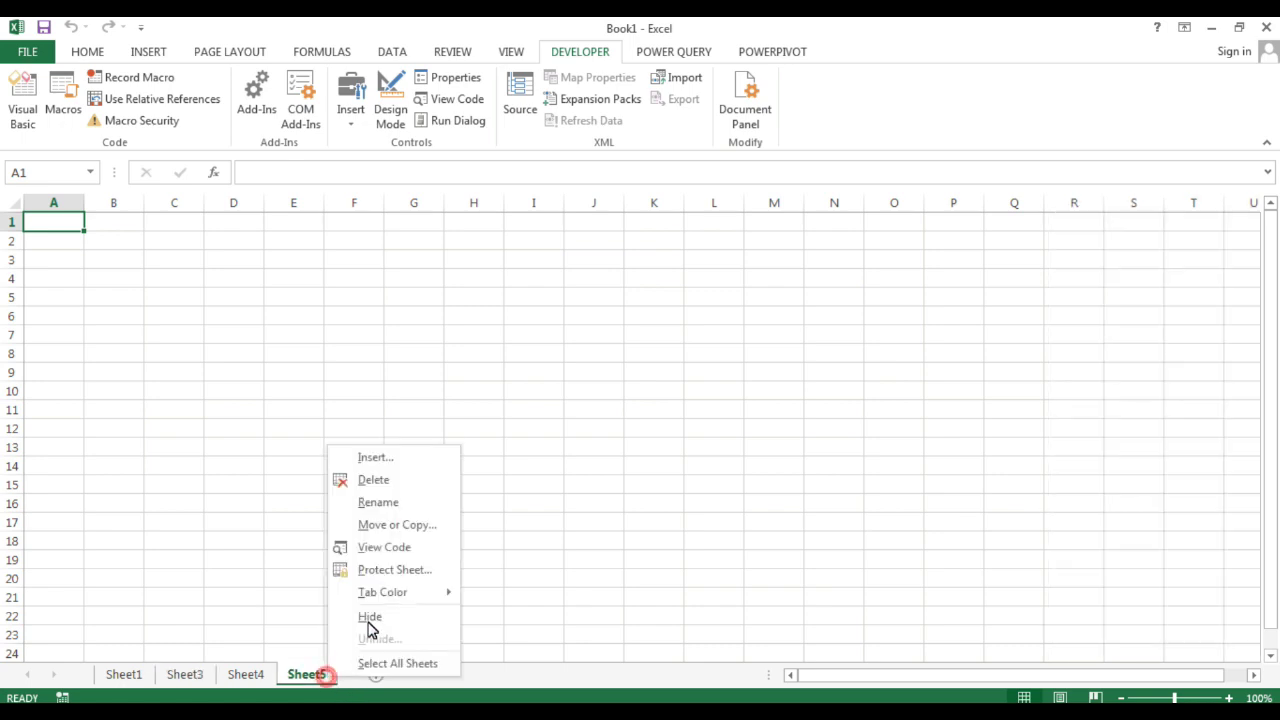
pyautogui.click(397, 480)
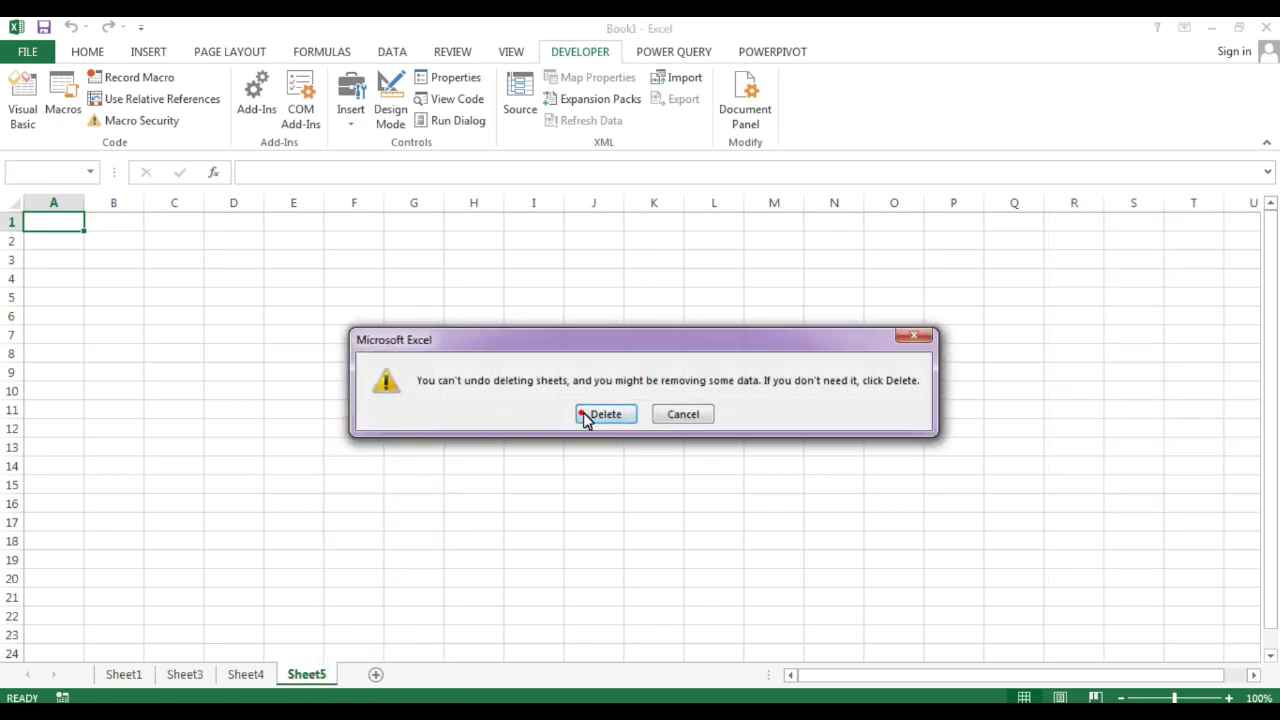
pyautogui.click(600, 414)
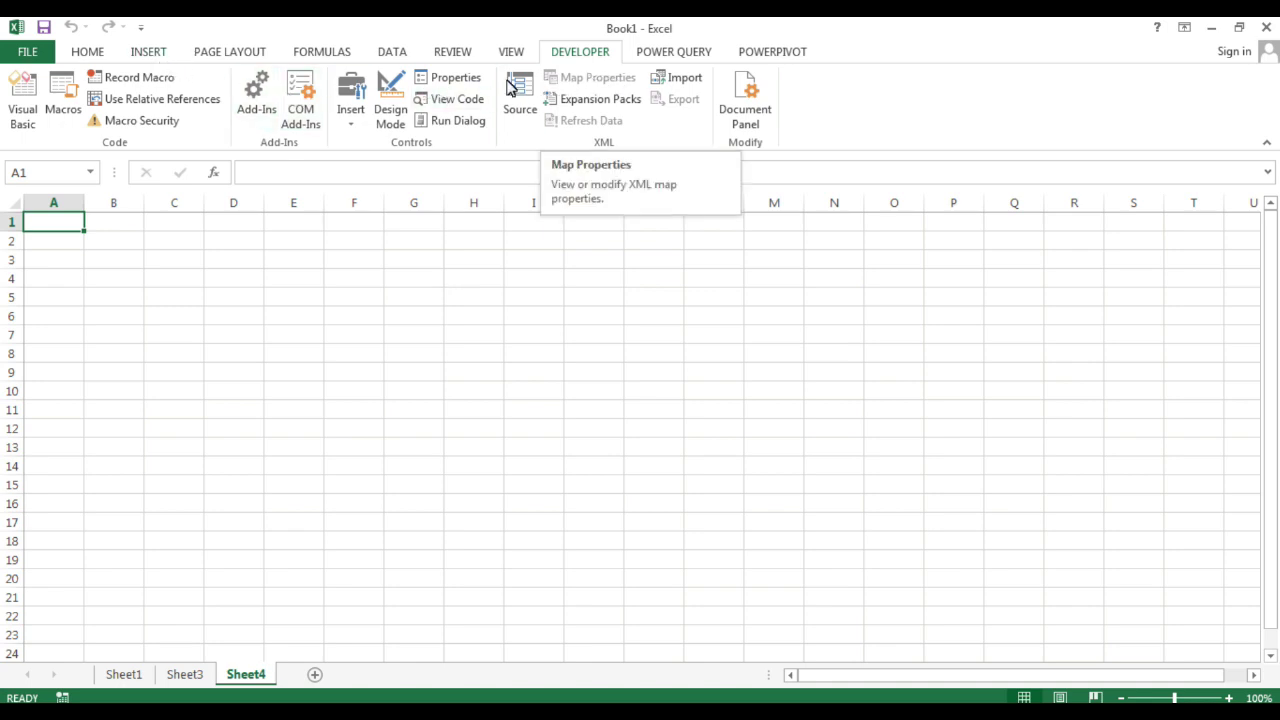
# - Rerun sheetcount from the Macros list, dismiss its count of 3, and add a new sheet
pyautogui.click(63, 108)
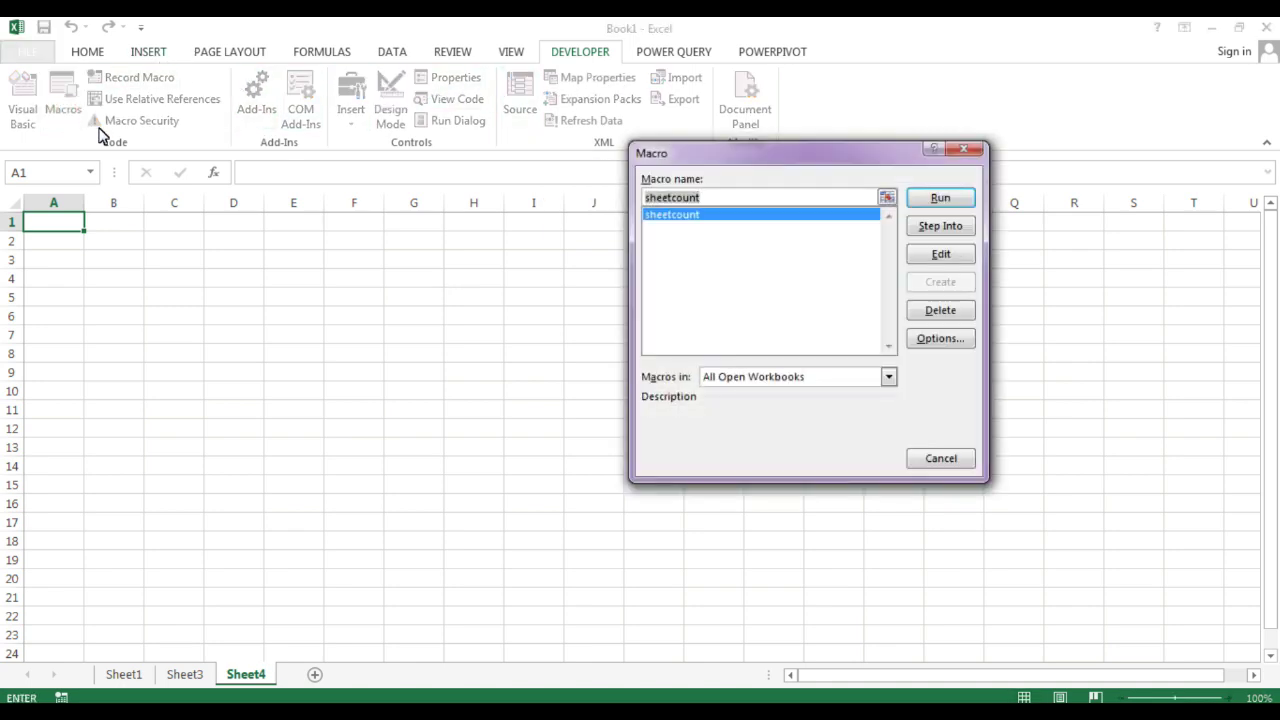
pyautogui.click(945, 200)
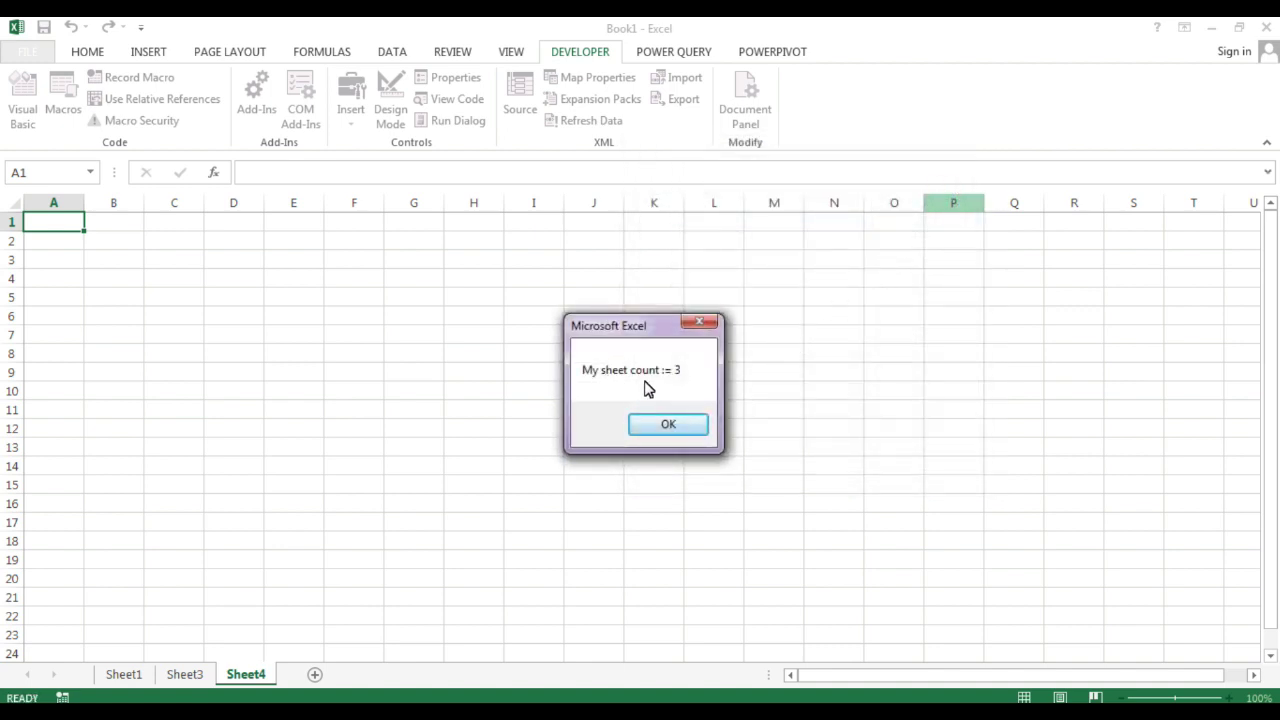
pyautogui.click(670, 424)
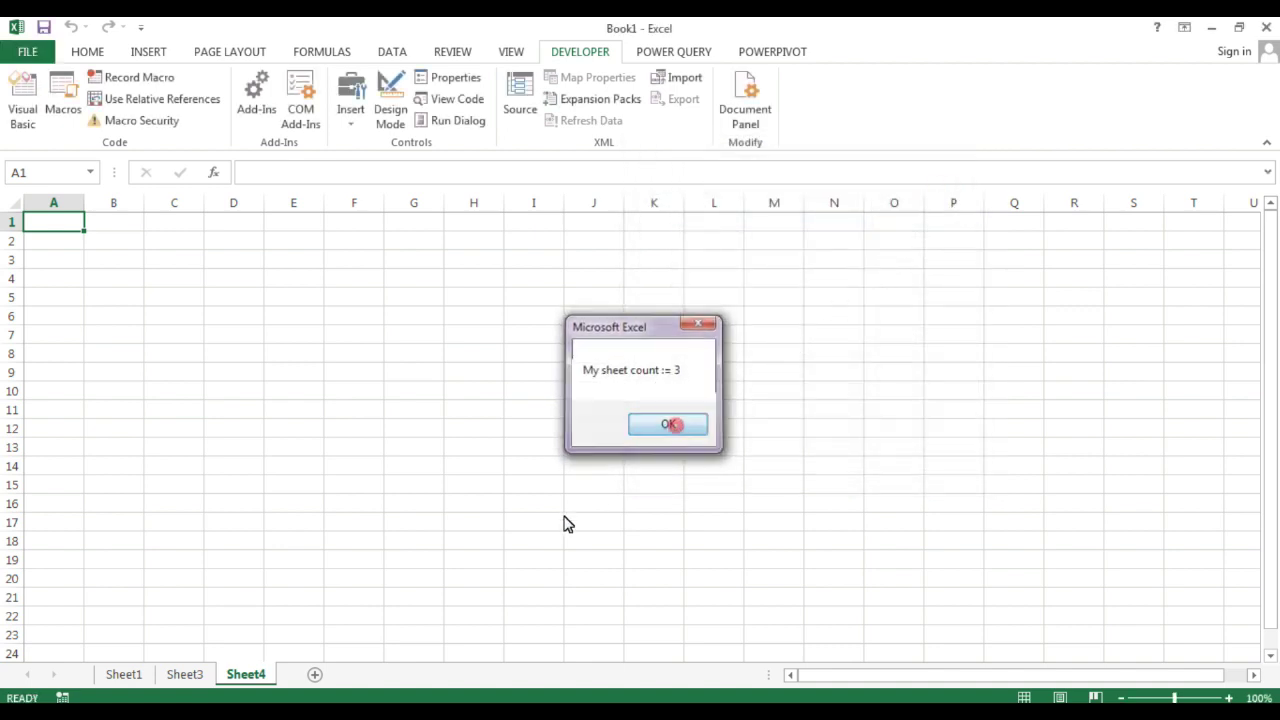
pyautogui.click(316, 675)
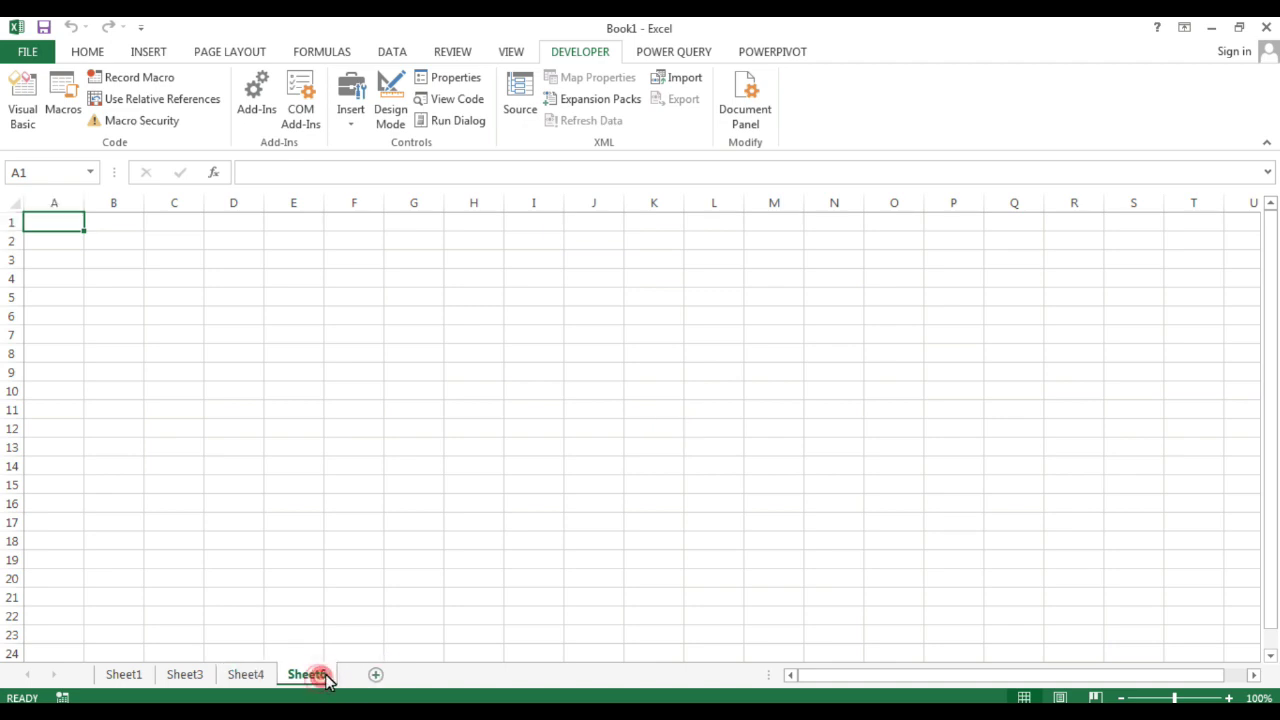
# - Add five more sheets up to Sheet11, nine in total, and open the Macro dialog
pyautogui.click(371, 675)
pyautogui.click(430, 675)
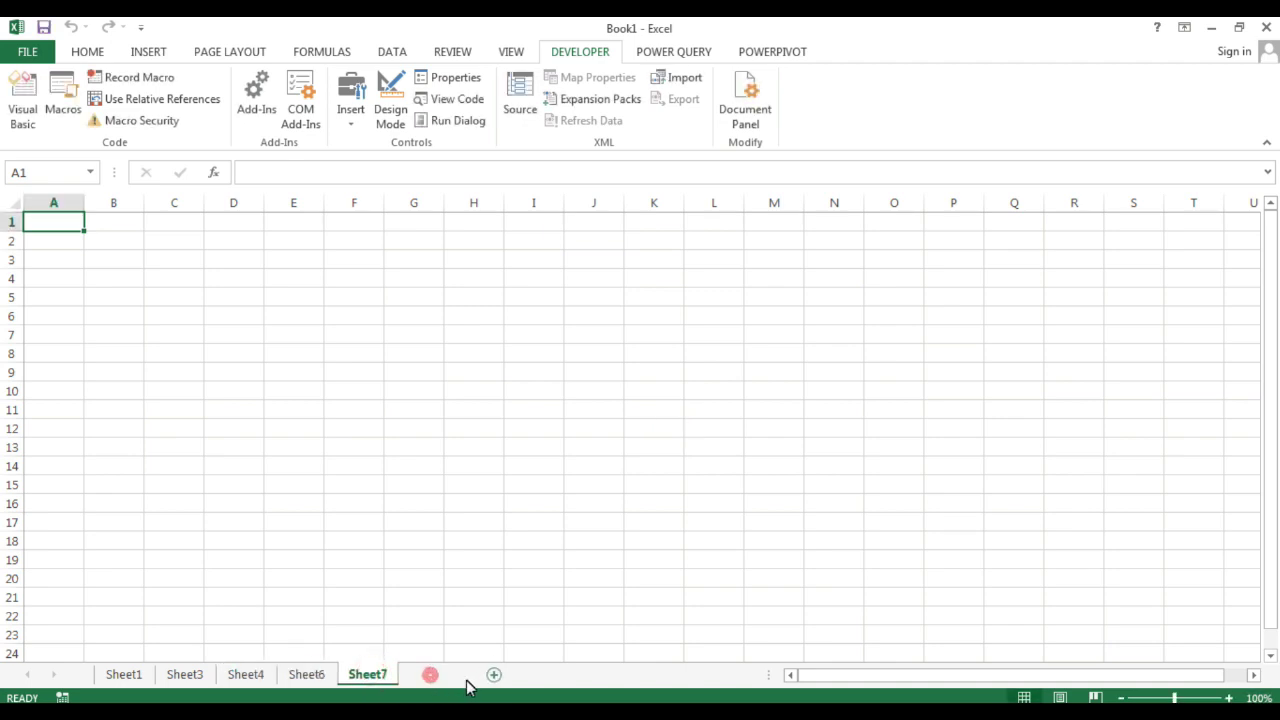
pyautogui.click(494, 676)
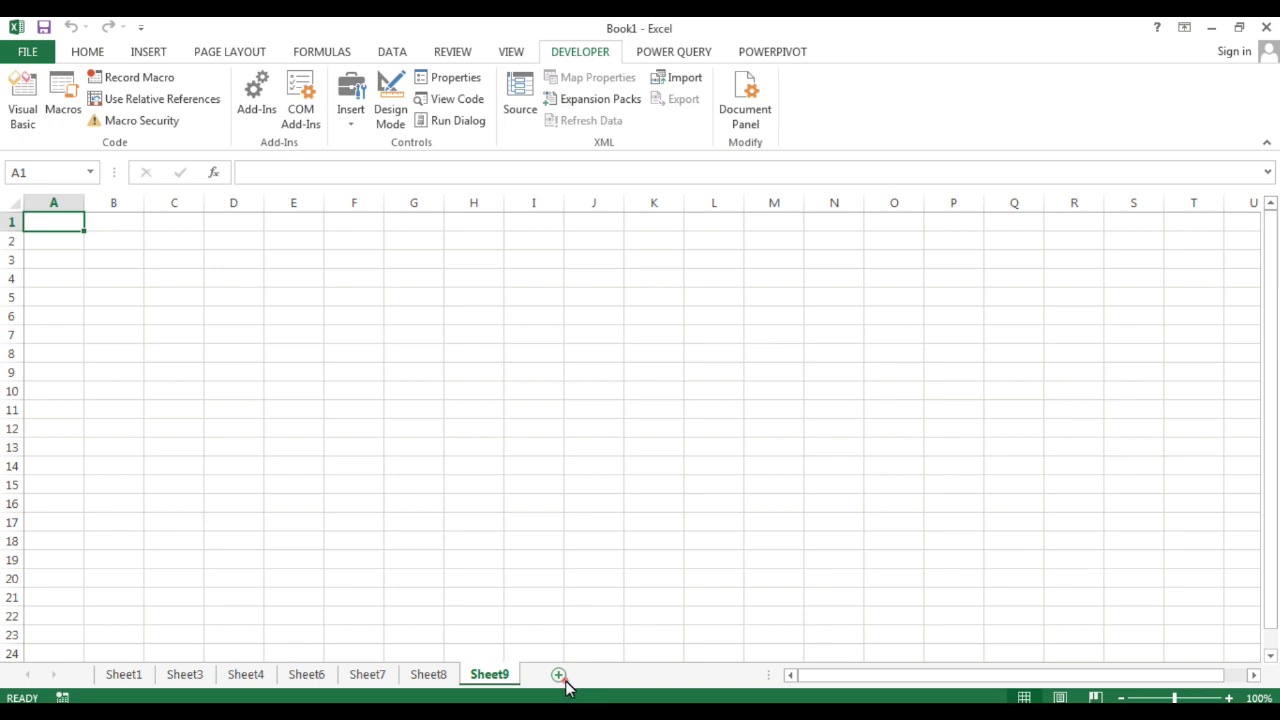
pyautogui.click(560, 677)
pyautogui.click(627, 676)
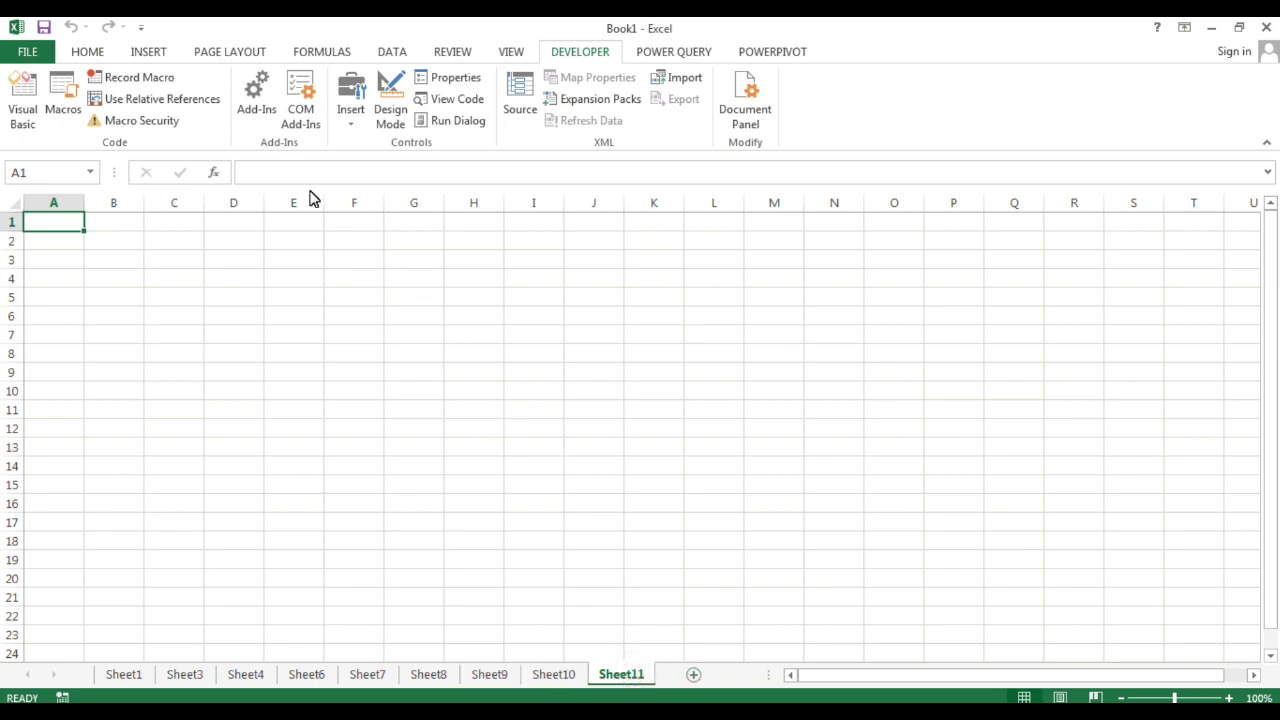
pyautogui.click(63, 100)
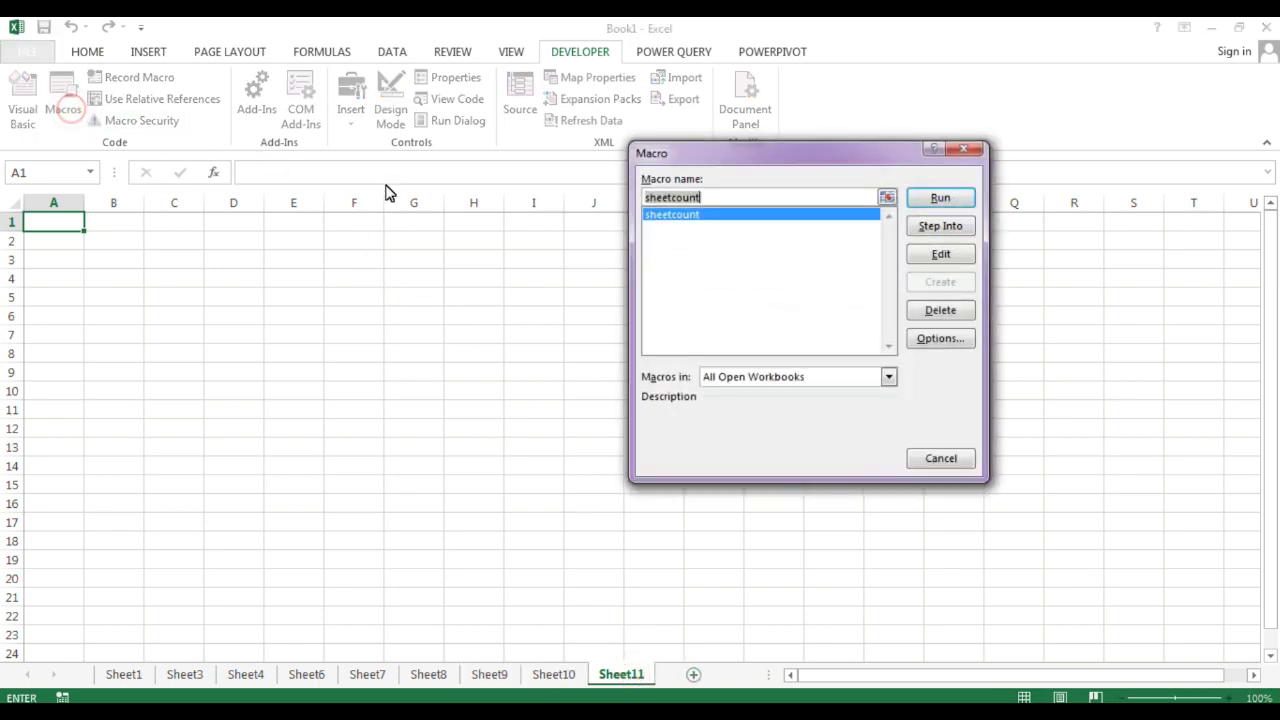
# - Run sheetcount and close its "My sheet count := 9" message
pyautogui.click(938, 200)
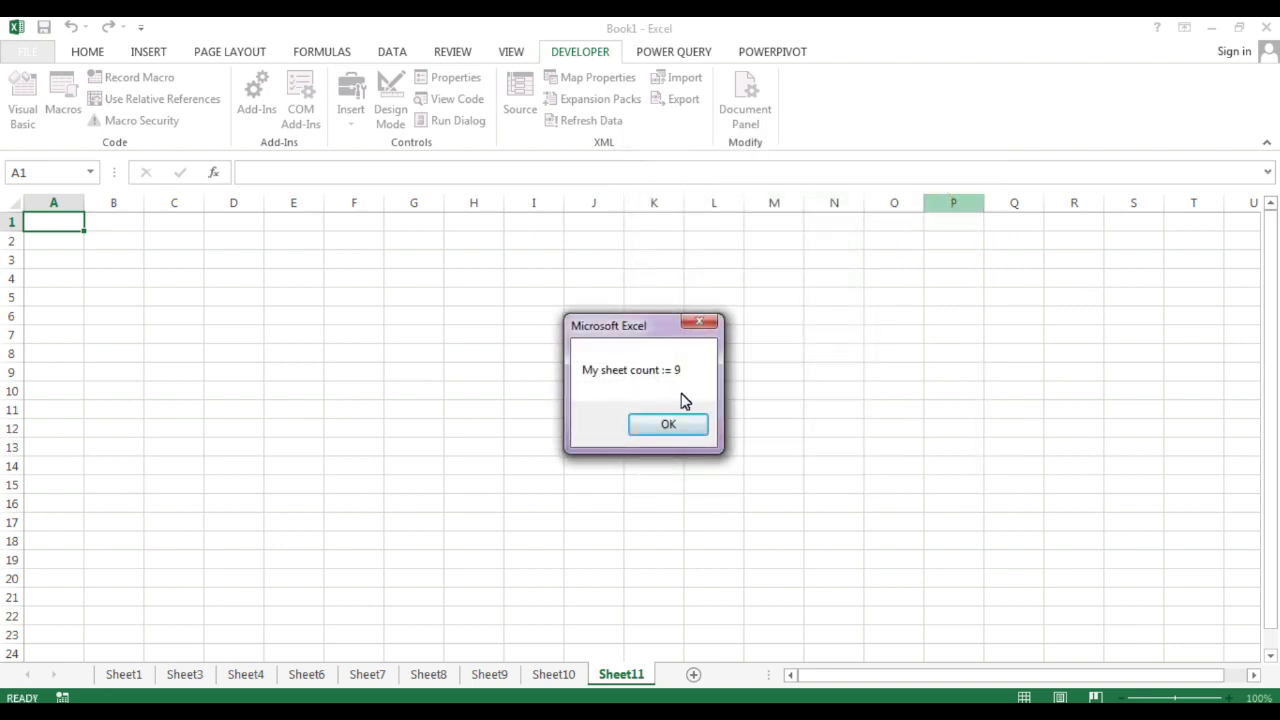
pyautogui.click(685, 428)
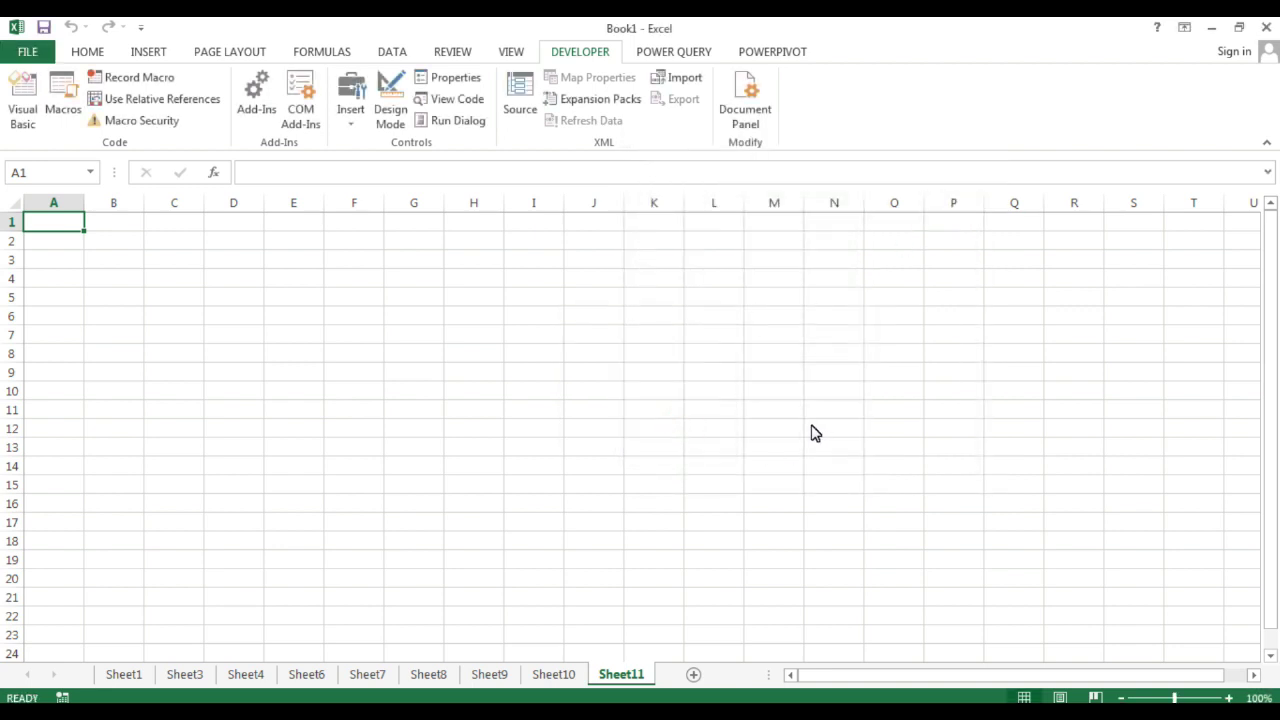